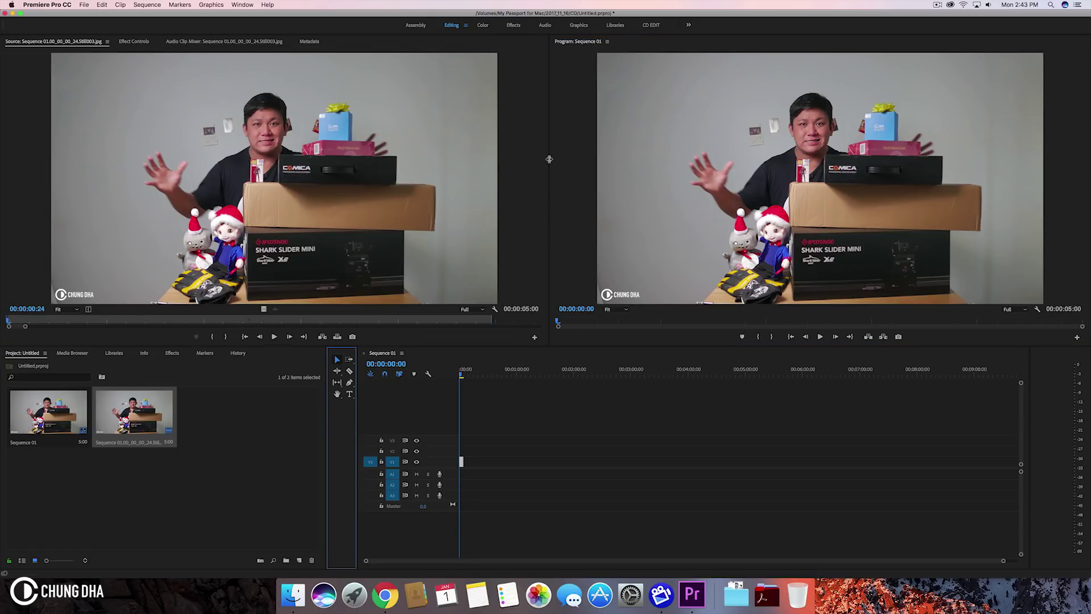
# - Dock the Tools panel between the Source and Program monitors and narrow it to a slim column
pyautogui.moveTo(433, 318); pyautogui.dragTo(544, 212)
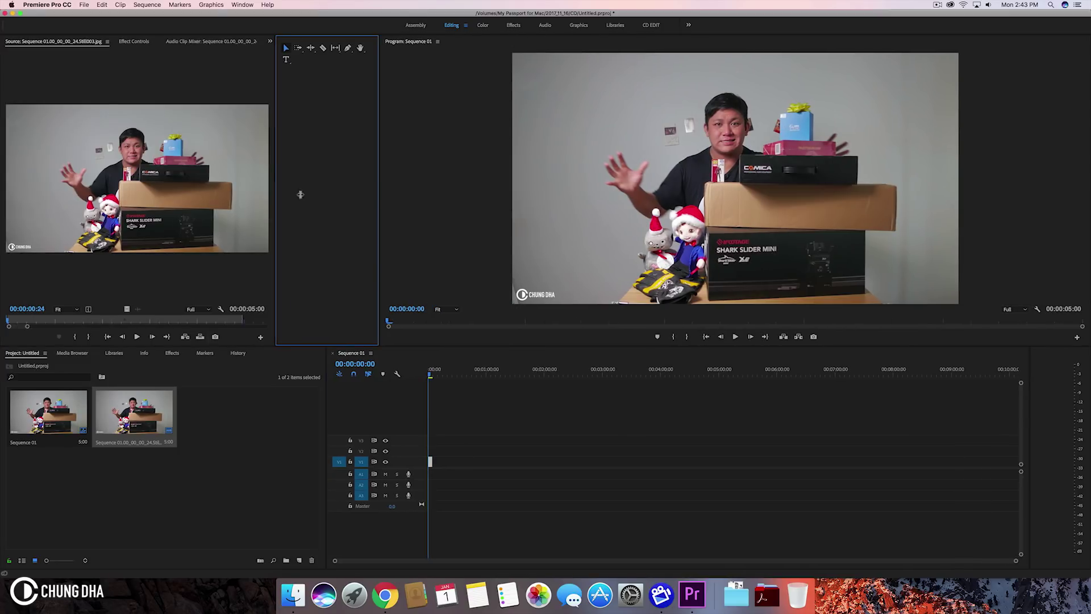
pyautogui.moveTo(275, 196); pyautogui.dragTo(545, 214)
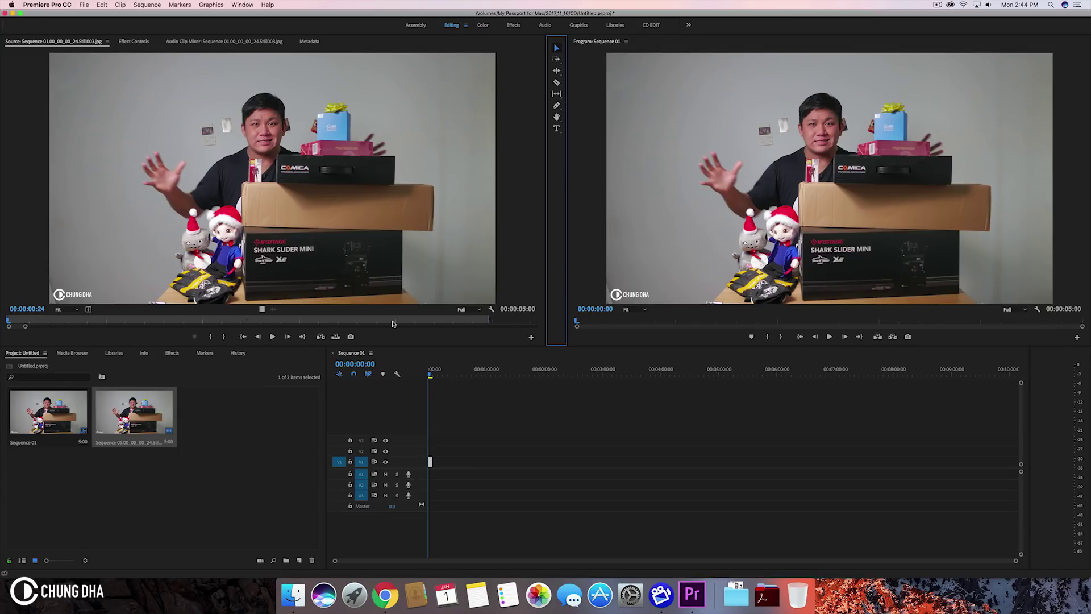
pyautogui.click(557, 106)
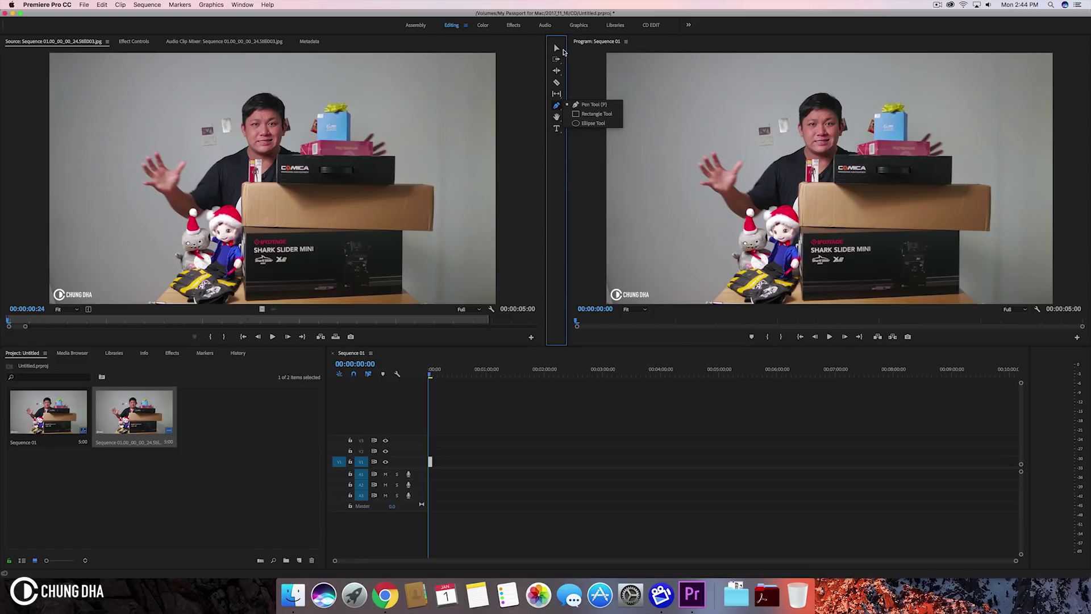
pyautogui.click(557, 47)
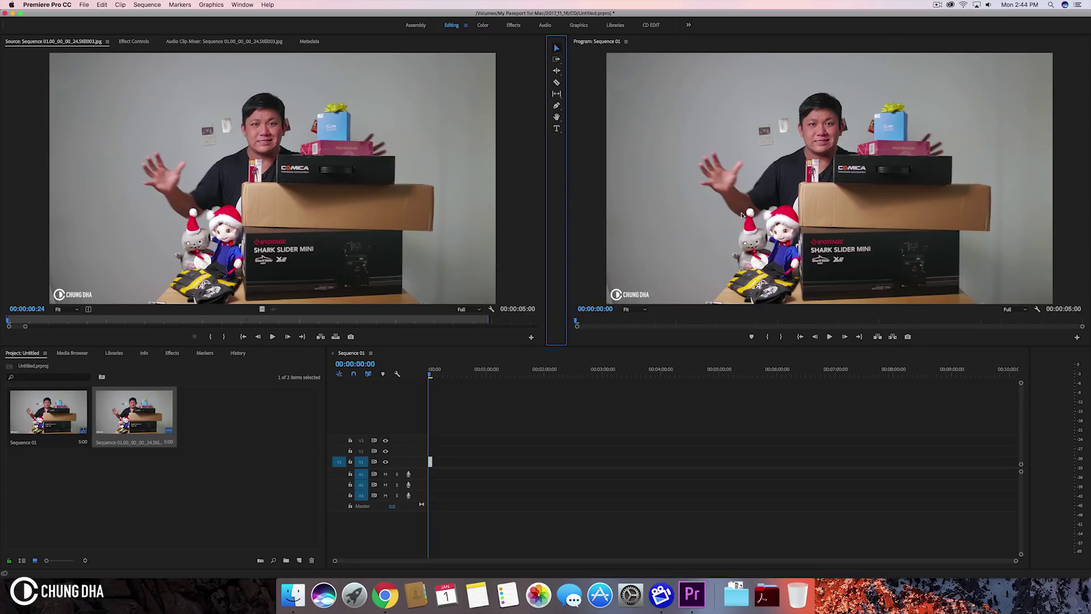
# - Dock Effect Controls in the bottom row, widen it and Project, then reload the clip in Source
pyautogui.click(134, 41)
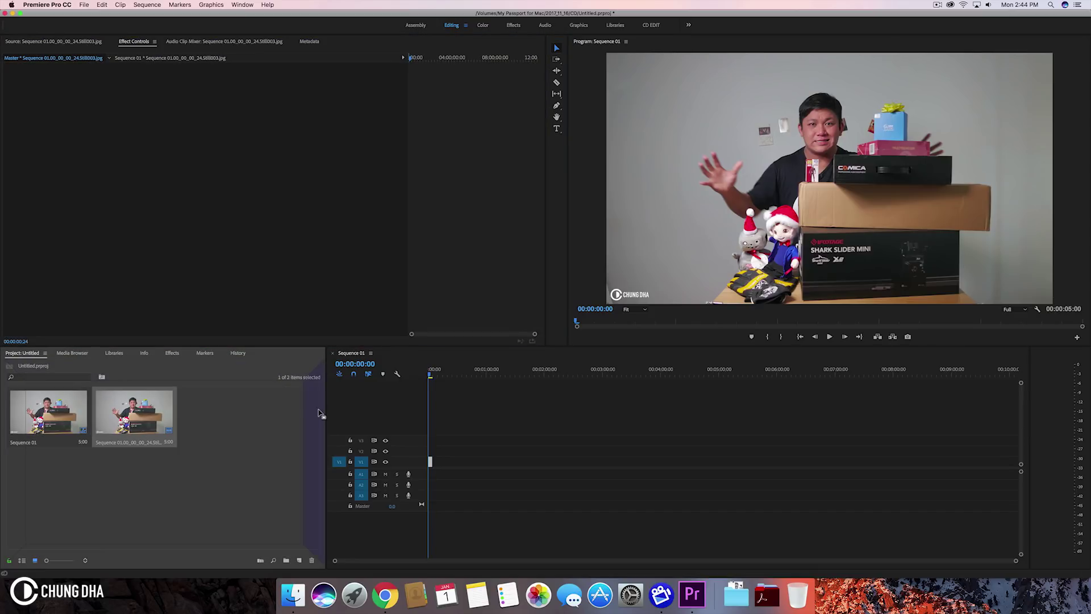
pyautogui.moveTo(304, 347); pyautogui.dragTo(322, 413)
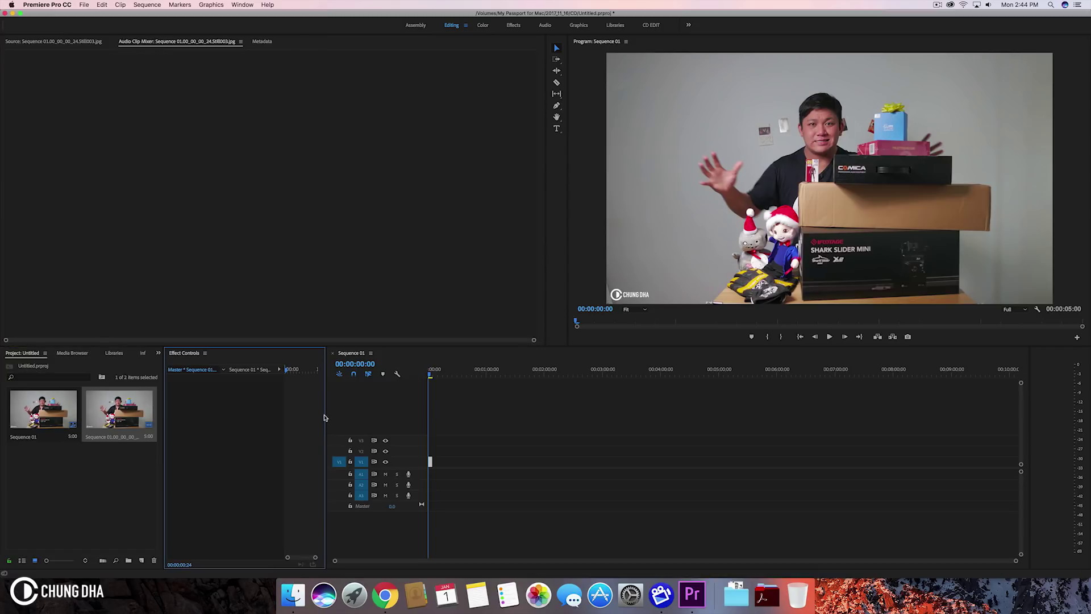
pyautogui.moveTo(324, 417); pyautogui.dragTo(572, 417)
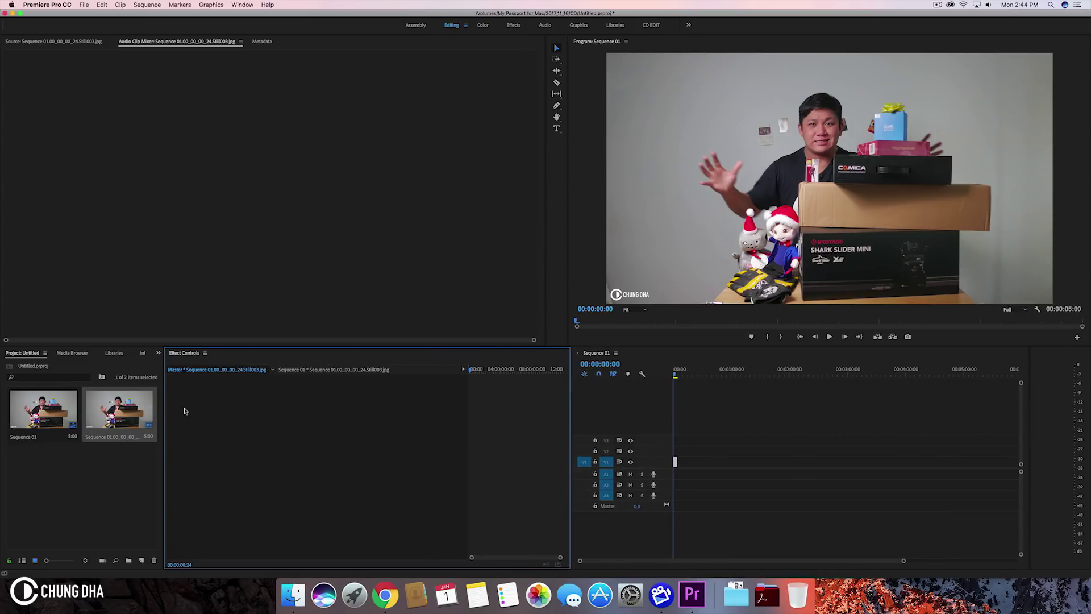
pyautogui.moveTo(164, 439)
pyautogui.mouseDown()
pyautogui.moveTo(324, 458)
pyautogui.moveTo(268, 454)
pyautogui.mouseUp()
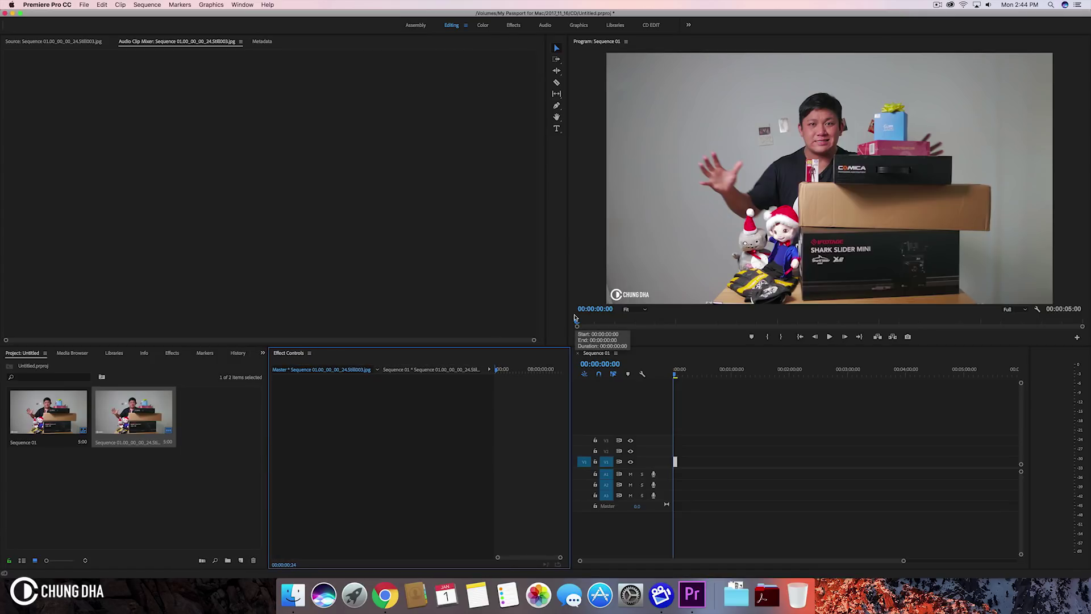
pyautogui.click(677, 462)
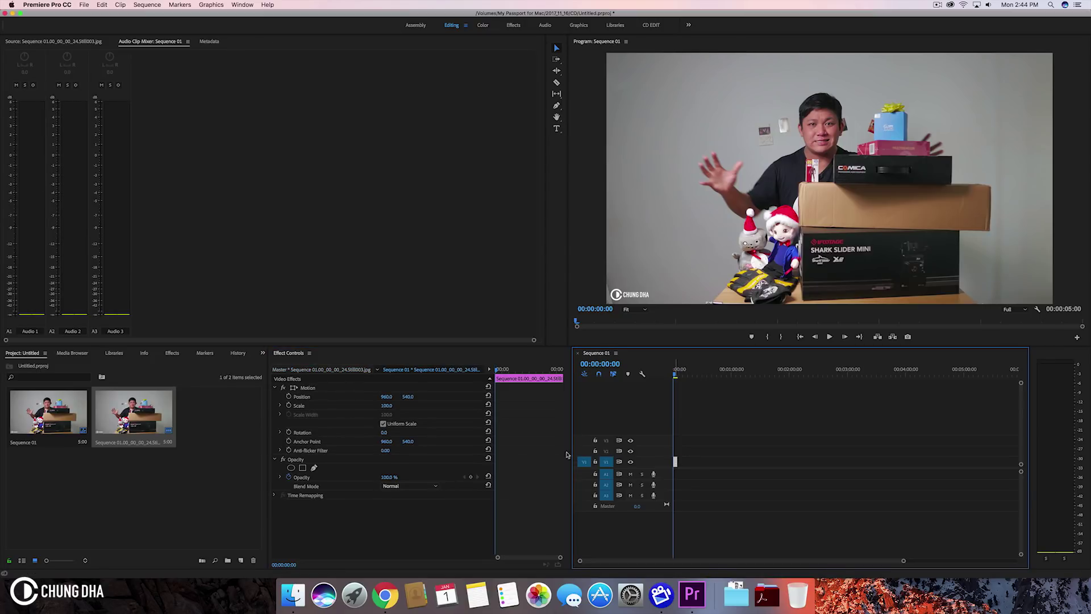
pyautogui.doubleClick(144, 430)
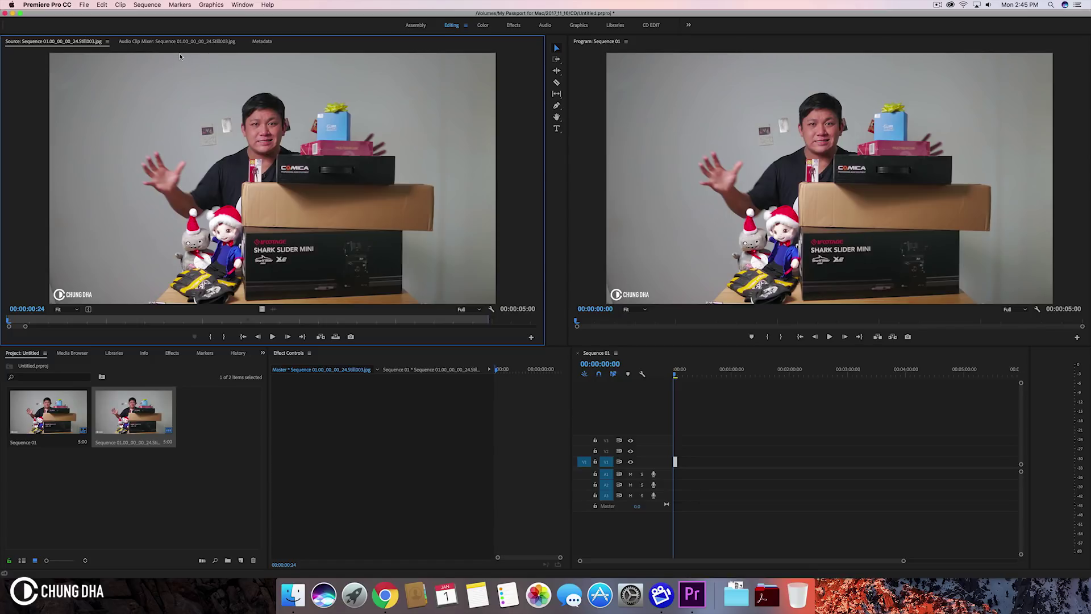
# - Browse the Metadata and Audio Clip Mixer tabs, then return to the Source monitor
pyautogui.click(260, 42)
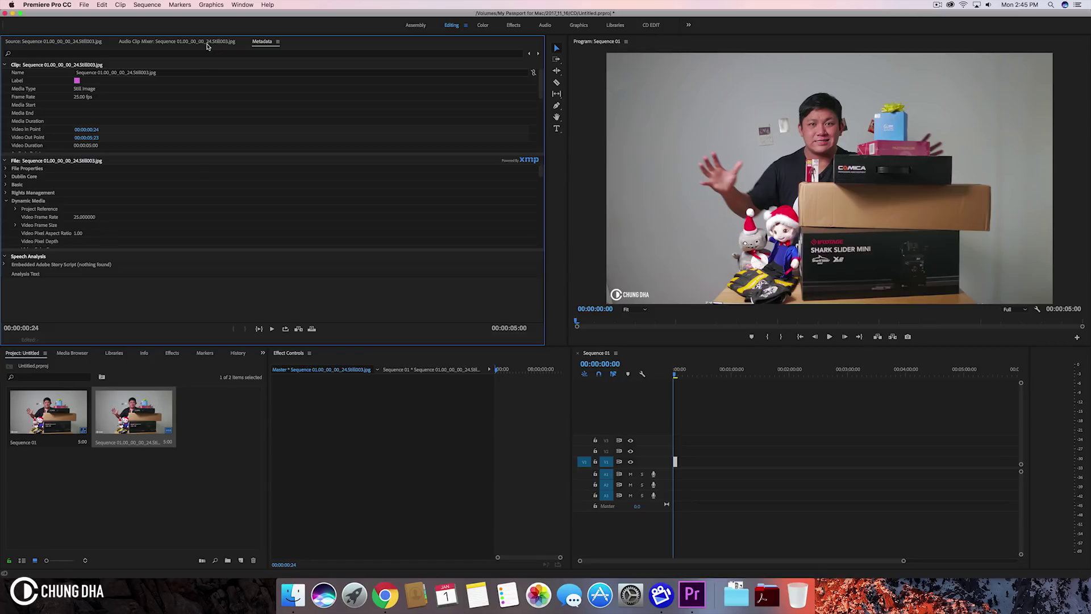
pyautogui.click(208, 45)
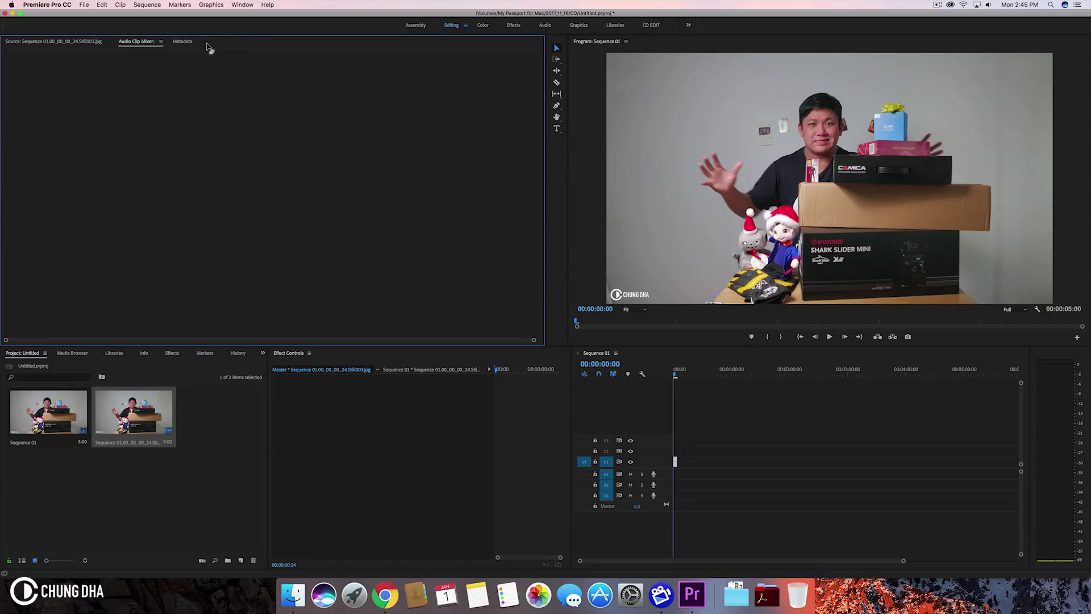
pyautogui.click(95, 42)
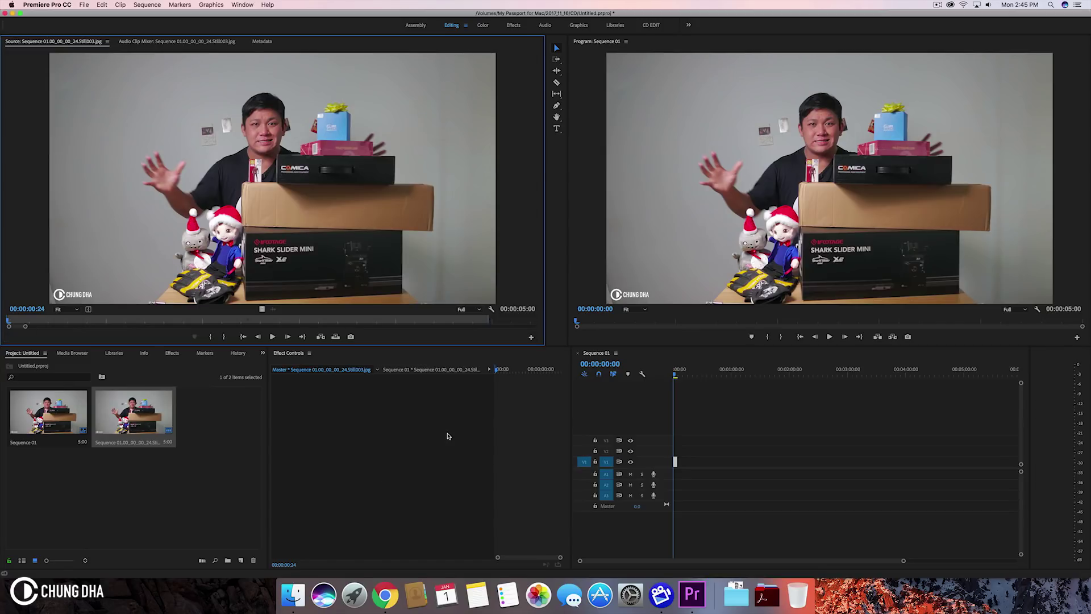
# - Select the V1 clip and keep Effect Controls in the bottom row, showing Motion and Opacity
pyautogui.click(676, 462)
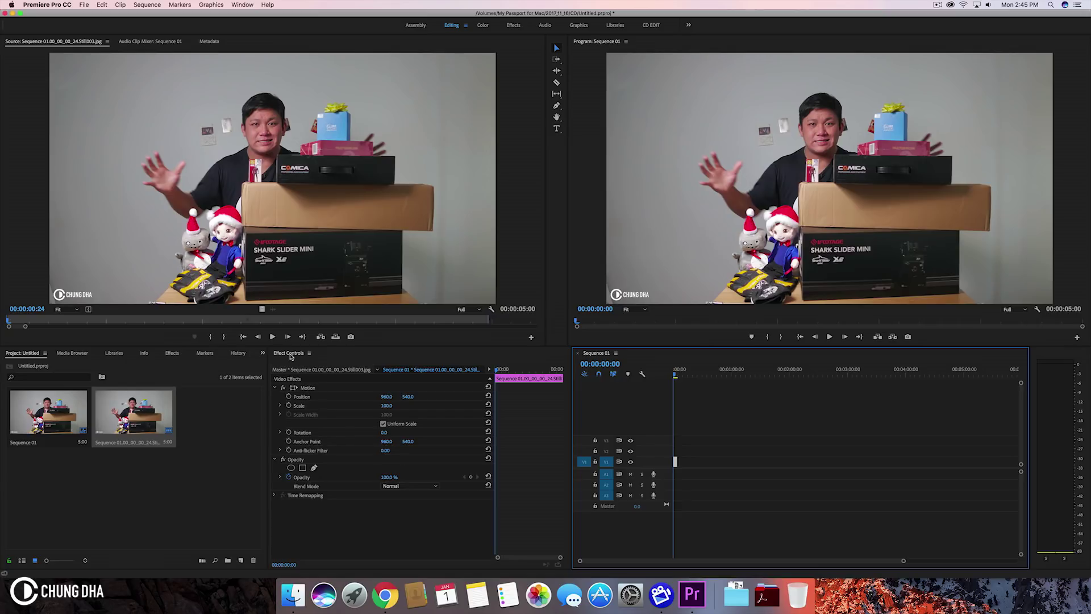
pyautogui.moveTo(291, 357)
pyautogui.mouseDown()
pyautogui.moveTo(313, 344)
pyautogui.moveTo(284, 357)
pyautogui.mouseUp()
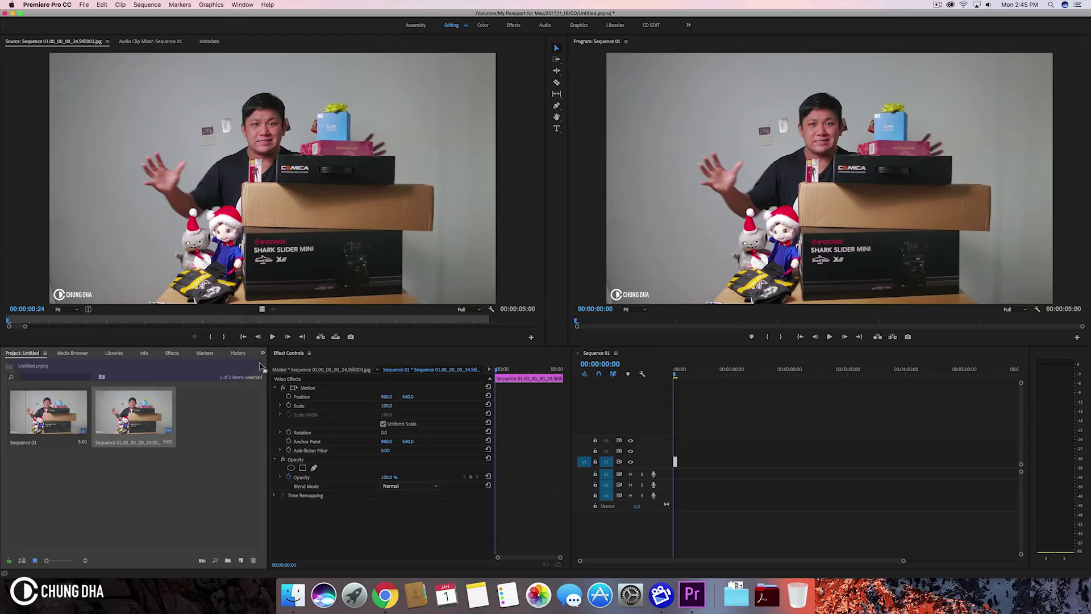
pyautogui.moveTo(285, 358); pyautogui.dragTo(286, 369)
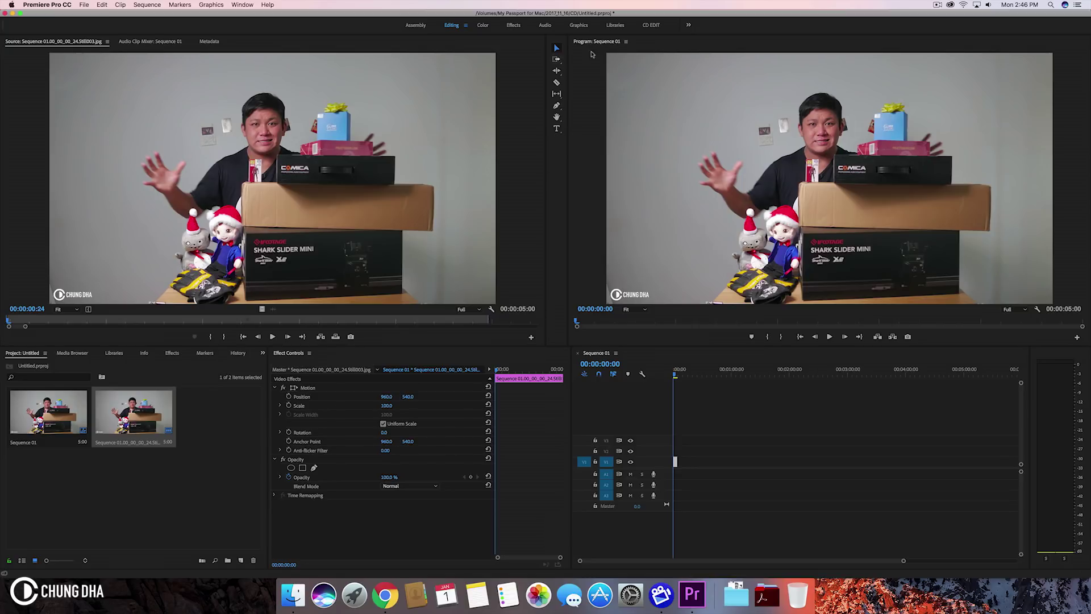
# - Save the current layout from Window > Workspaces as a new workspace named 'CD2'
pyautogui.click(243, 5)
pyautogui.moveTo(253, 15)
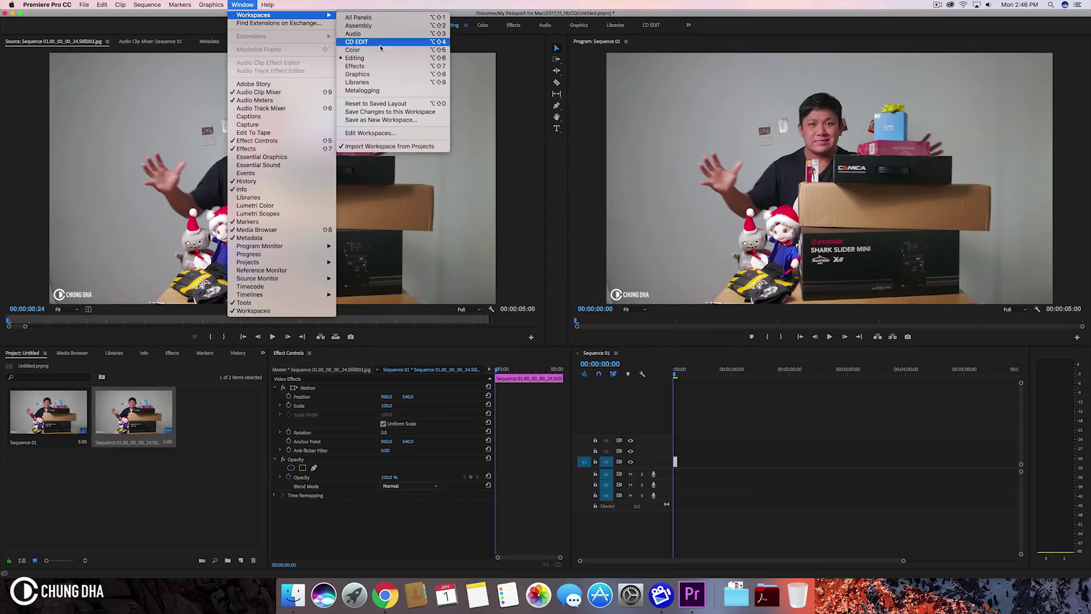
pyautogui.click(374, 124)
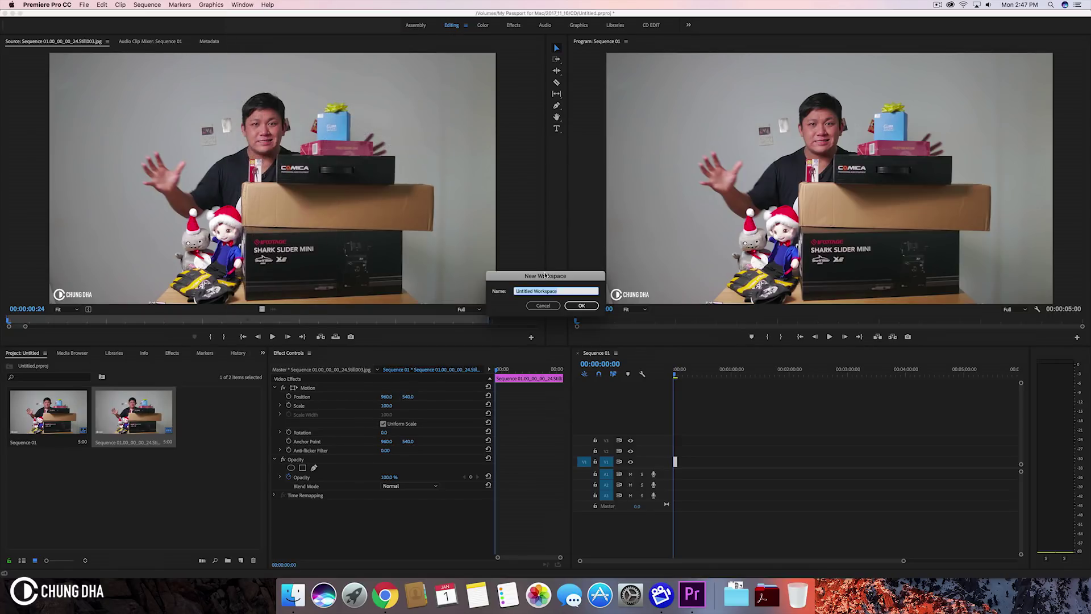
pyautogui.write('F')
pyautogui.click(590, 305)
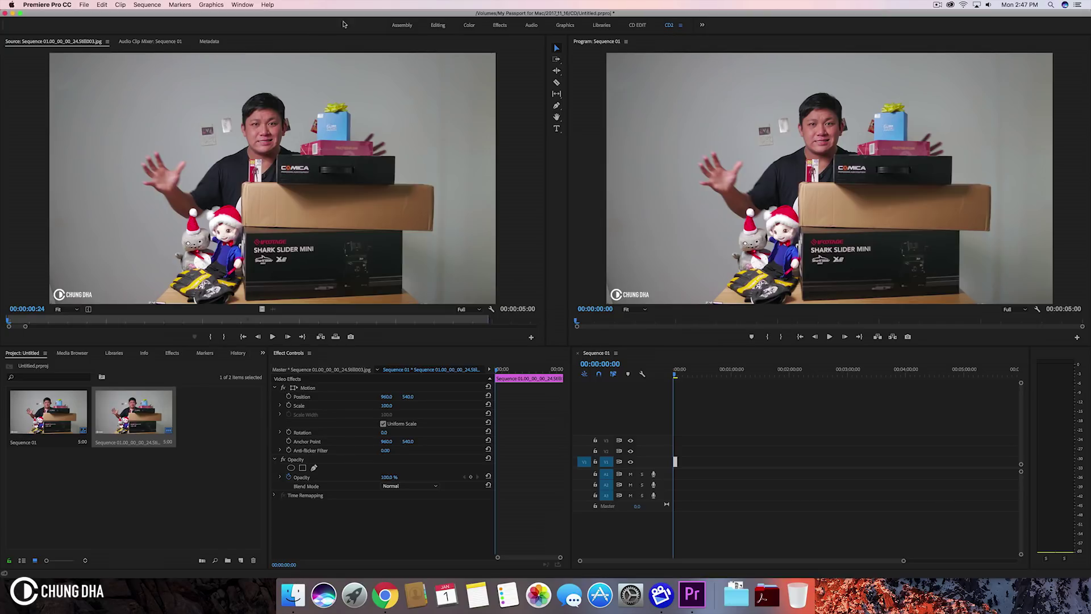
pyautogui.click(438, 25)
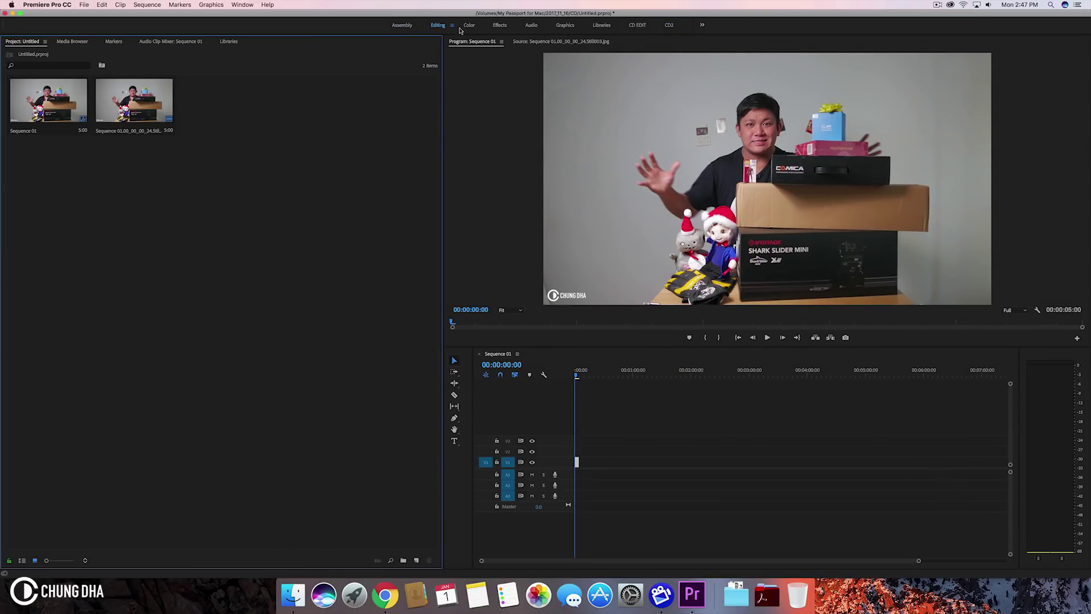
pyautogui.click(469, 27)
pyautogui.click(467, 27)
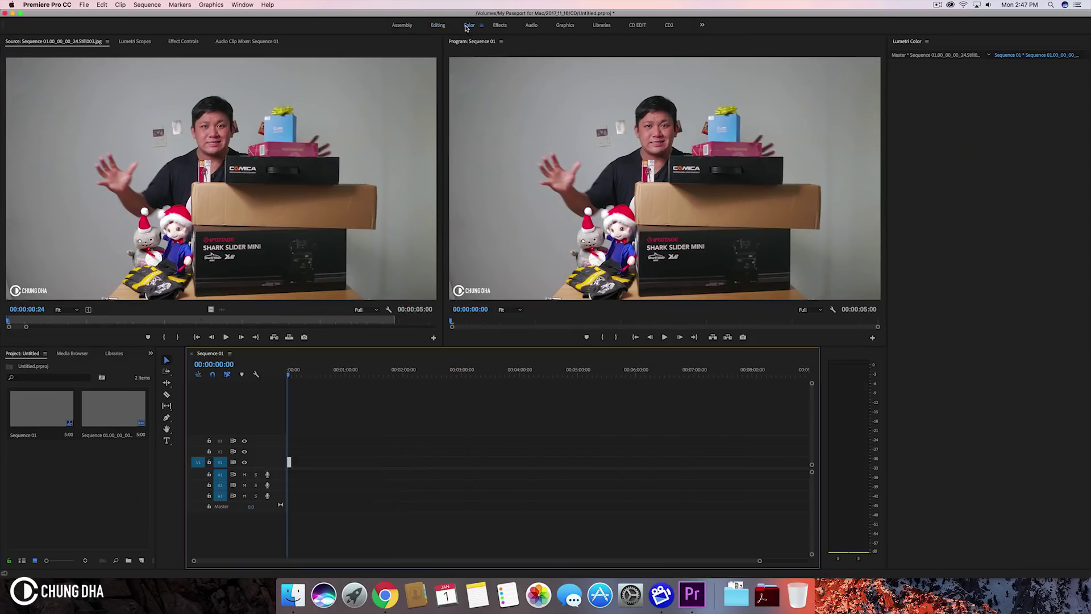
pyautogui.click(504, 28)
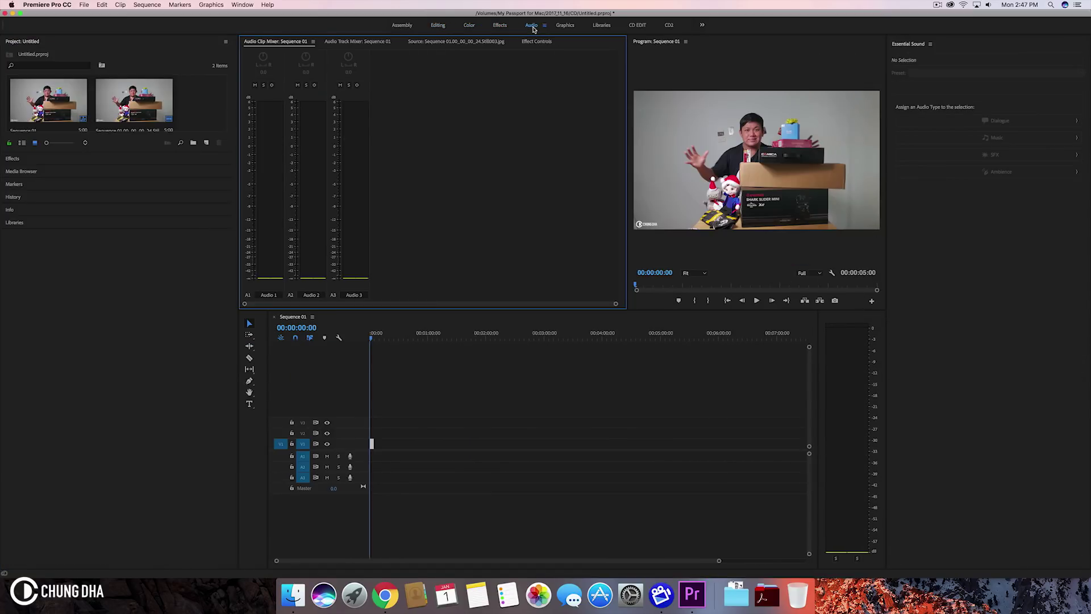
pyautogui.click(563, 27)
pyautogui.click(605, 29)
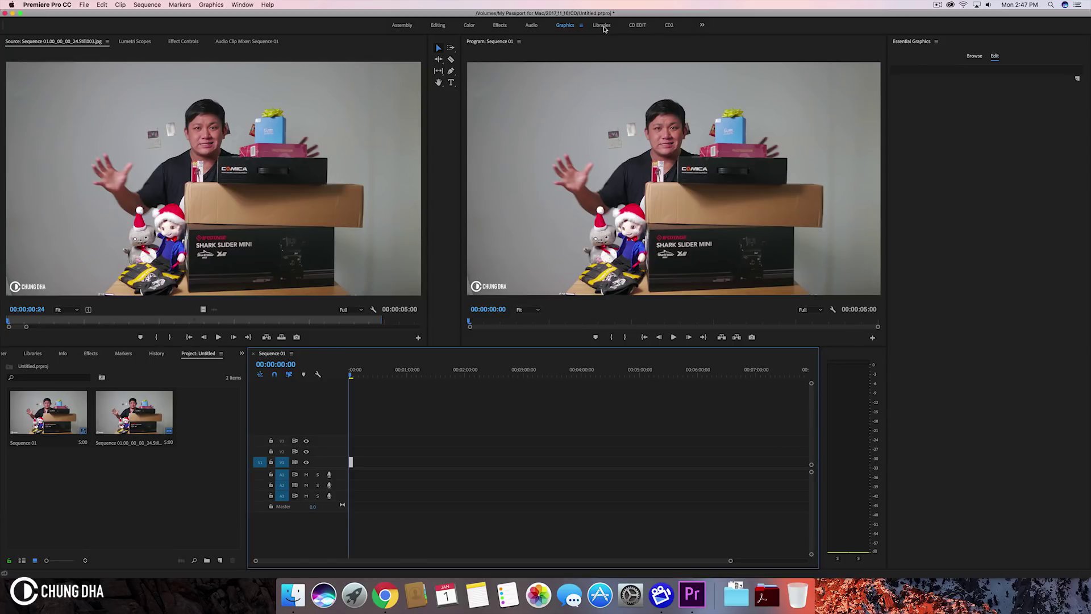
pyautogui.click(633, 28)
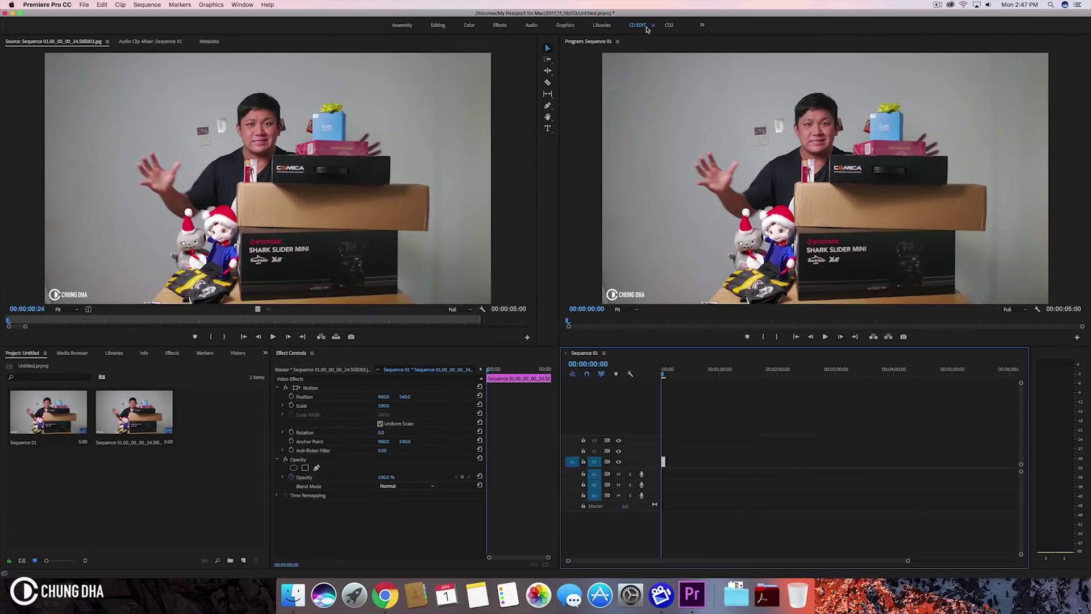
pyautogui.click(672, 26)
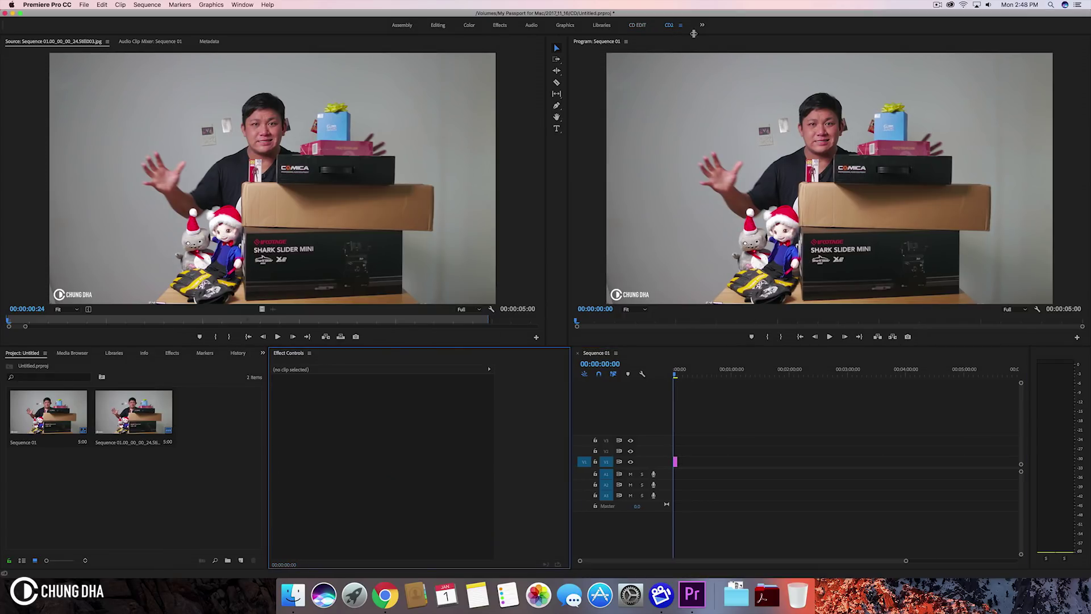
# - Remove the CD2 workspace in the Edit Workspaces dialog and confirm the change
pyautogui.click(681, 26)
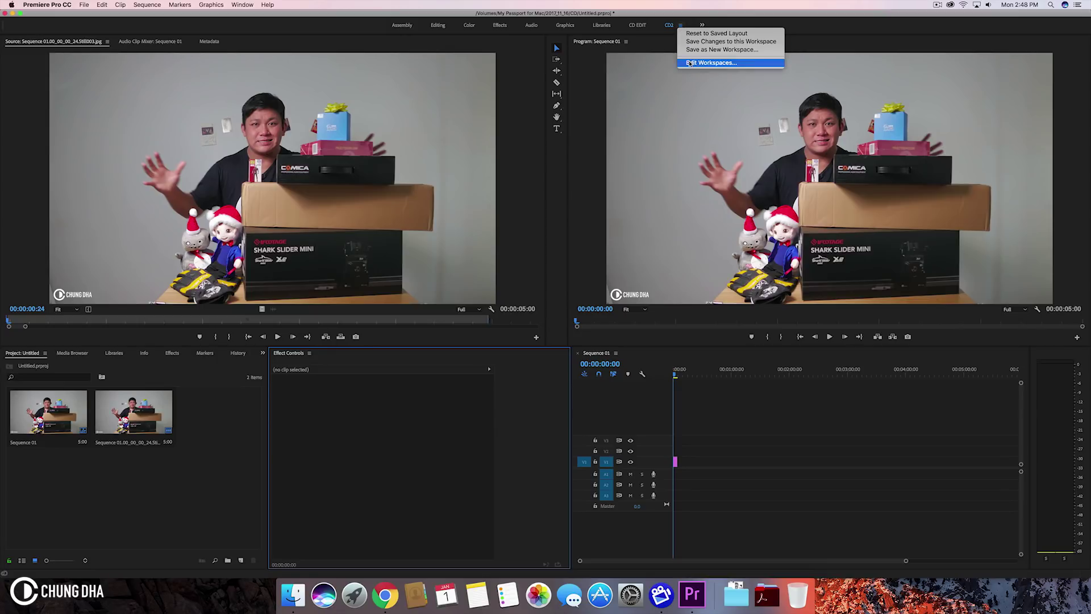
pyautogui.click(711, 62)
pyautogui.scroll(-2, 580, 205)
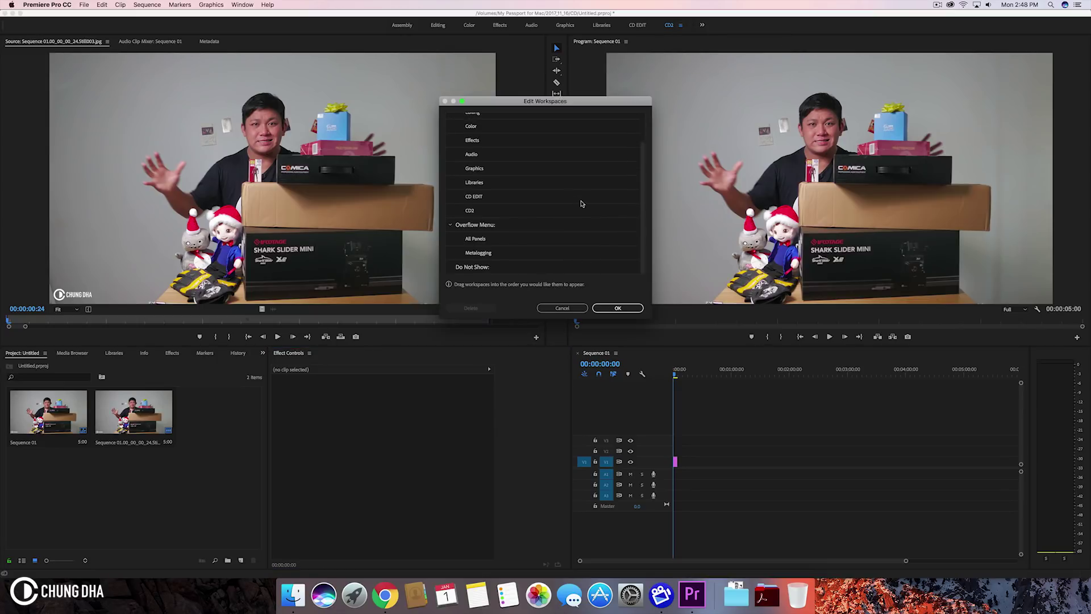
pyautogui.click(468, 210)
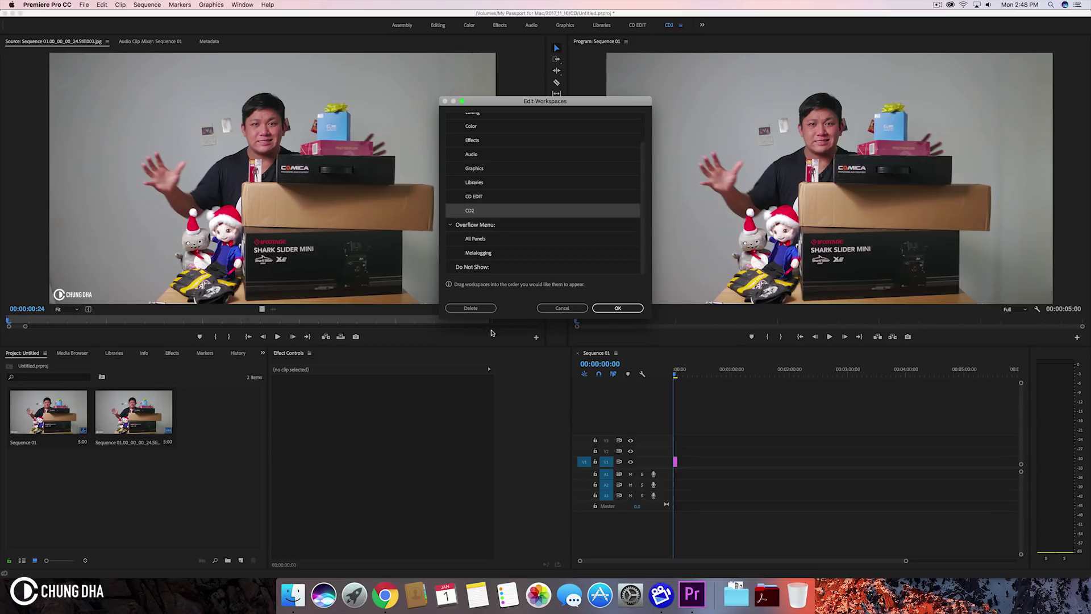
pyautogui.click(461, 309)
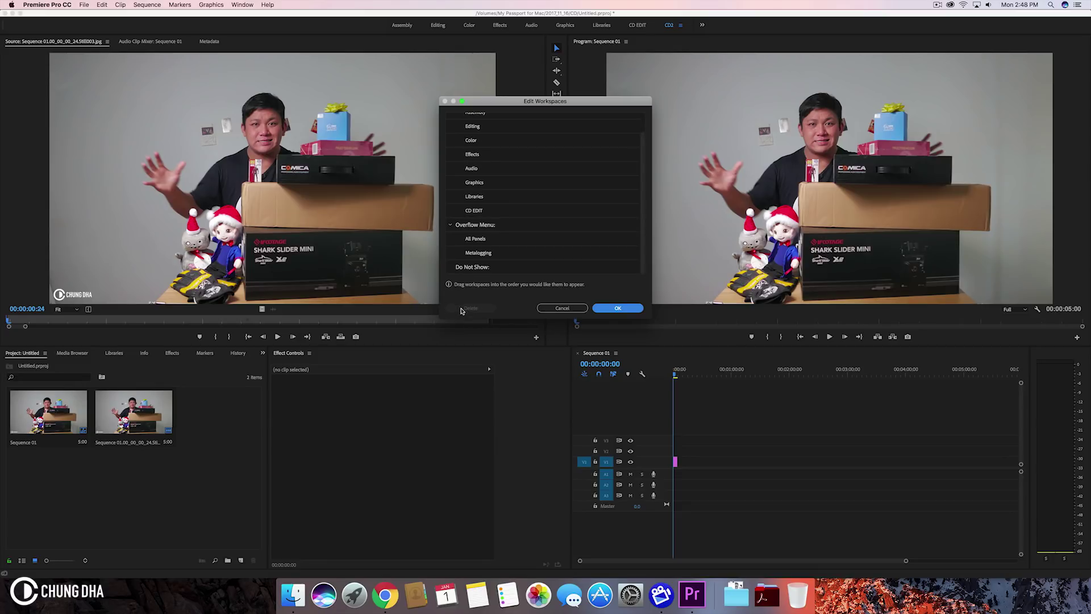
pyautogui.click(618, 308)
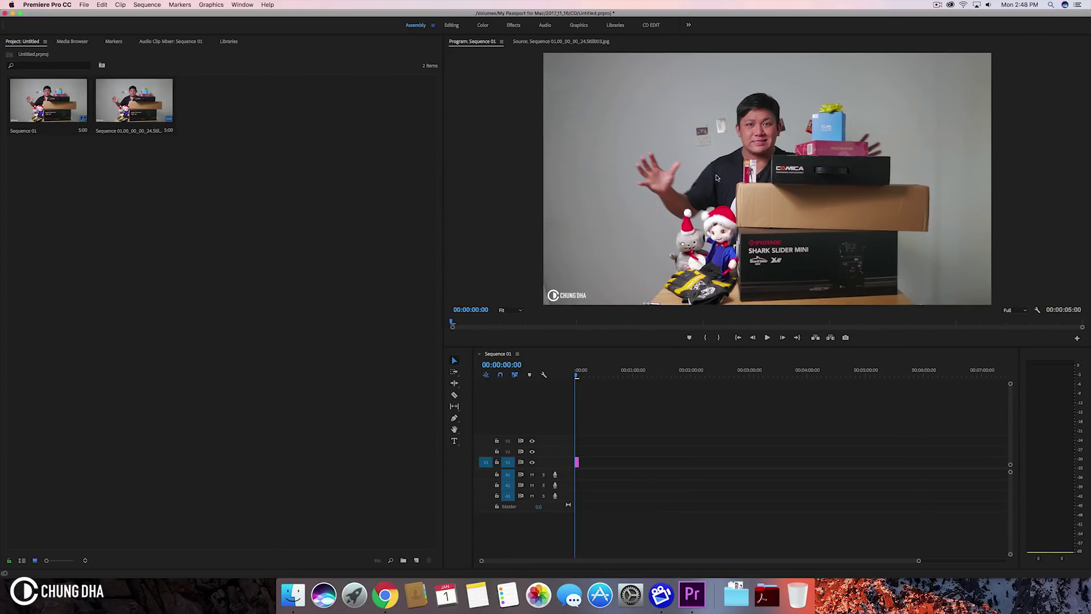
# - Switch the header bar from the Assembly workspace to CD EDIT
pyautogui.click(662, 28)
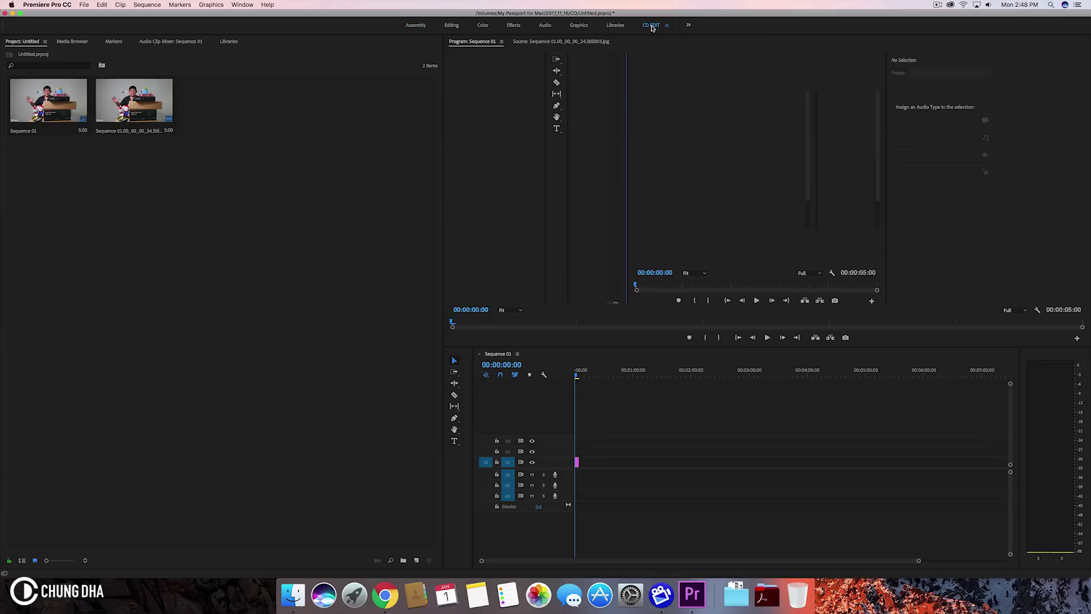